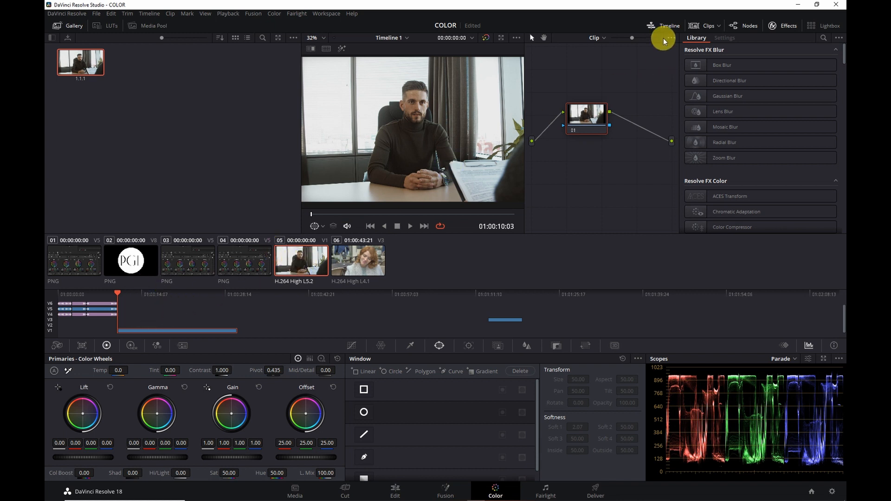
left_click(707, 27)
left_click(708, 26)
left_click(664, 27)
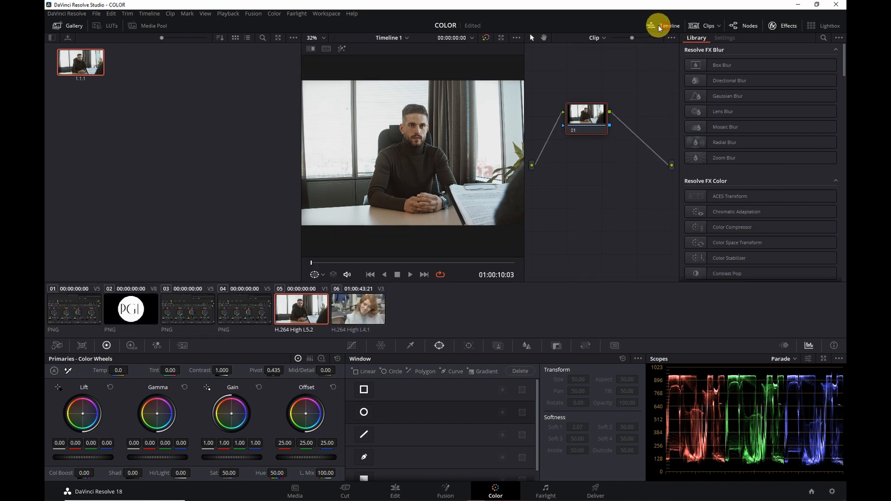
left_click(658, 26)
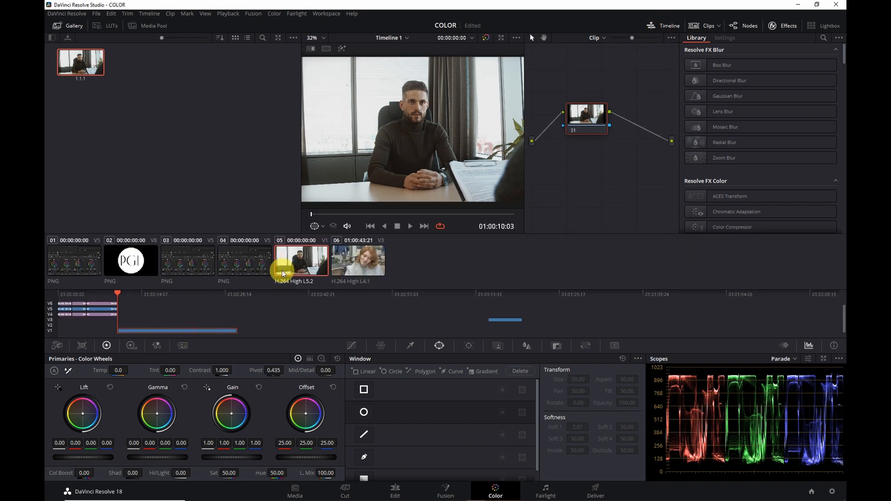
- Add a circle window to node 01 and shape it into an oval around the man's face, size about 36.55 and softness about 1.15
left_click_drag(583, 120, 581, 136)
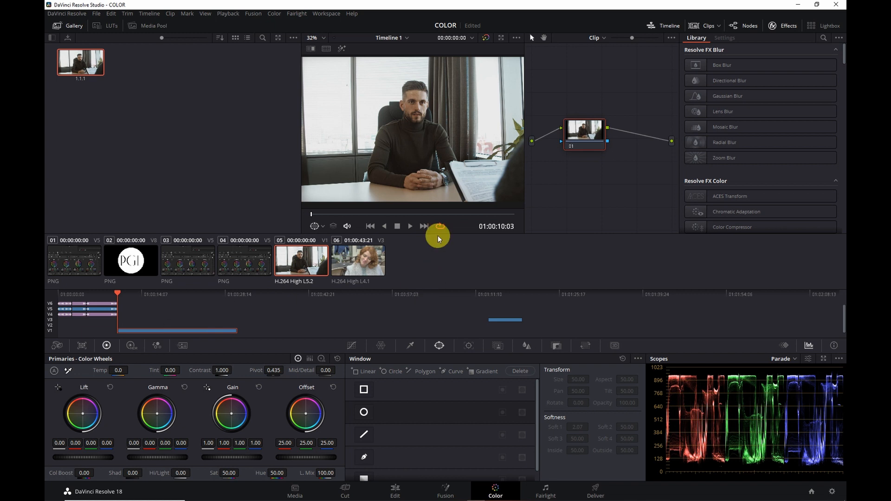
scroll(422, 111, "up", 5)
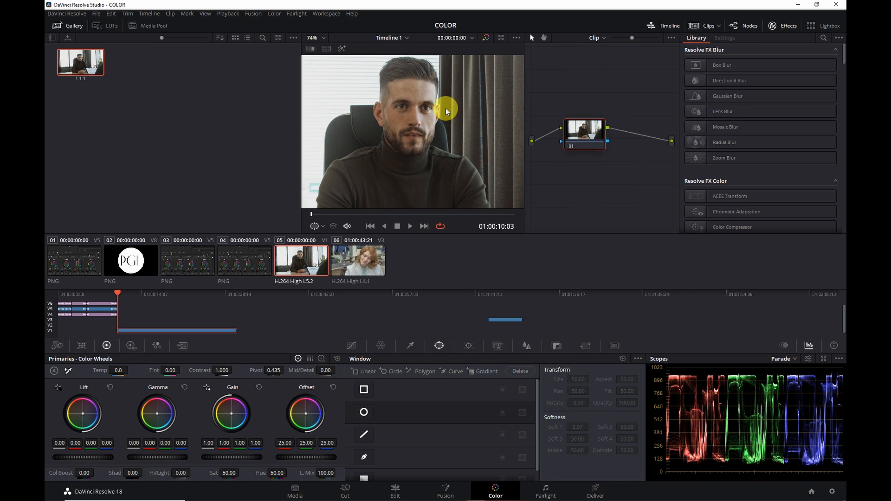
left_click(365, 413)
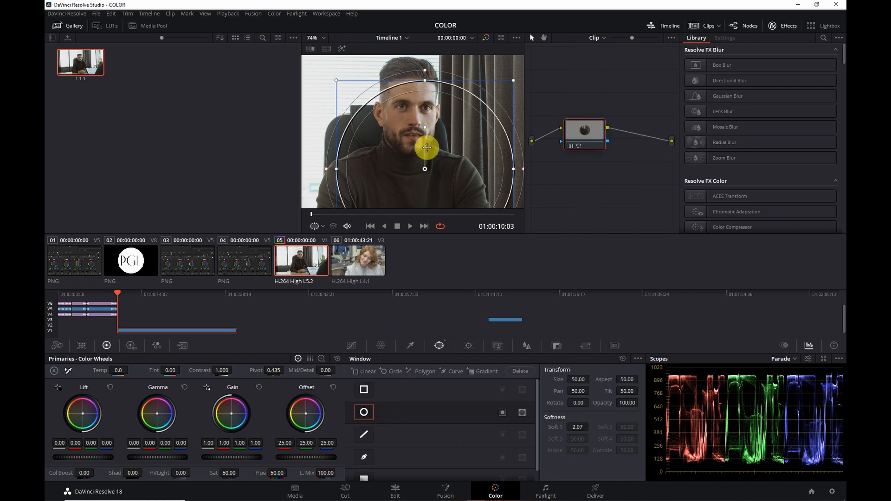
left_click_drag(338, 81, 381, 126)
left_click_drag(418, 175, 448, 115)
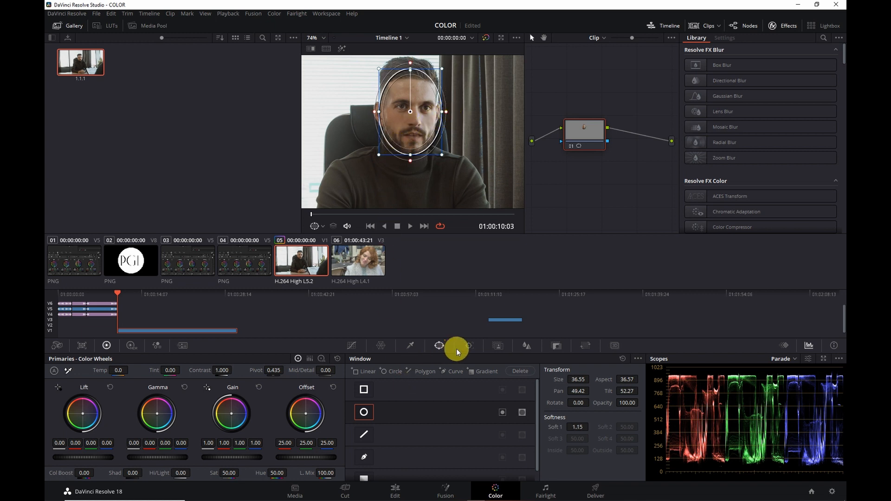
- Track the face window forward through the whole clip and check its position with the playhead at 01:00:20:12
left_click(469, 347)
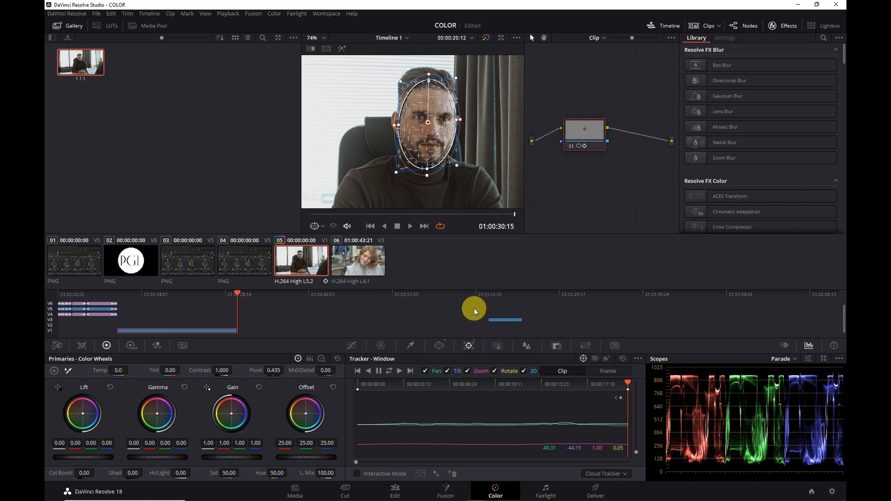
left_click(438, 346)
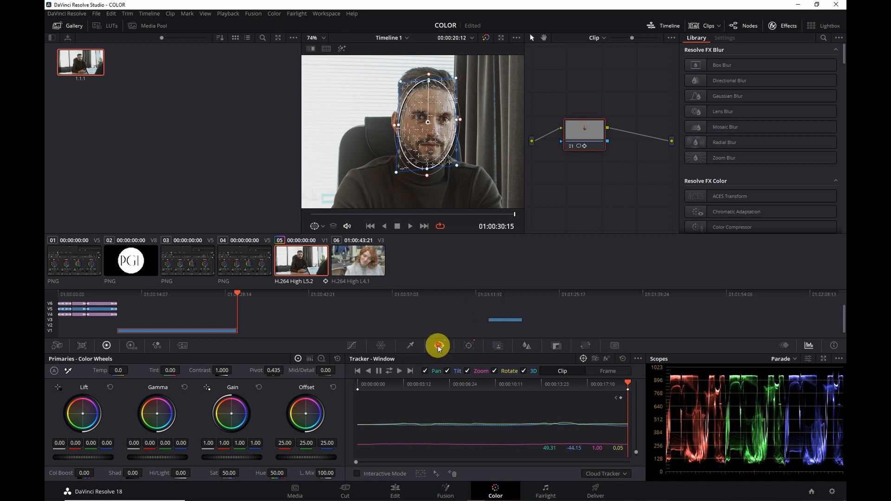
left_click(470, 347)
left_click_drag(226, 291, 178, 314)
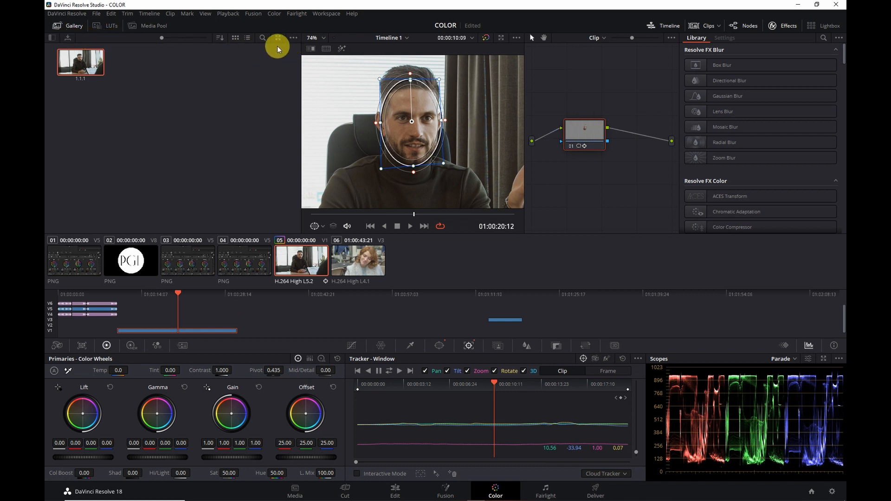
- Hide the gallery and briefly highlight the area isolated by the face window in the viewer
left_click(73, 32)
left_click(83, 48)
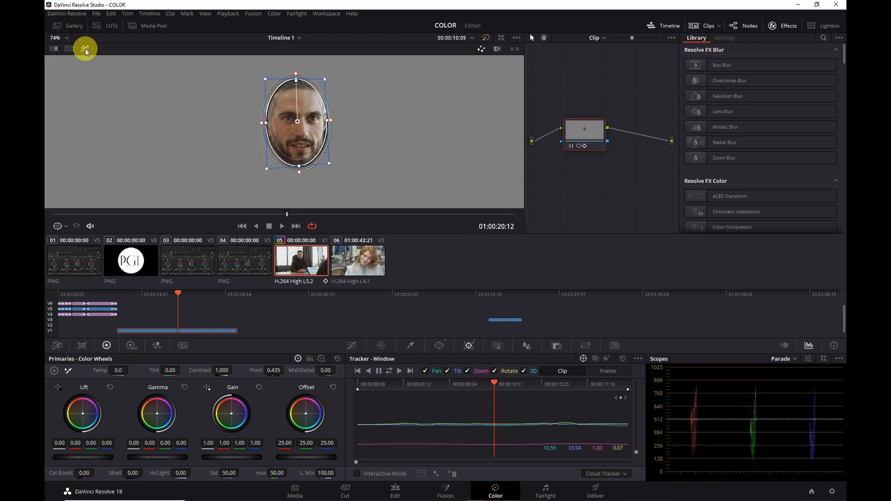
left_click(85, 49)
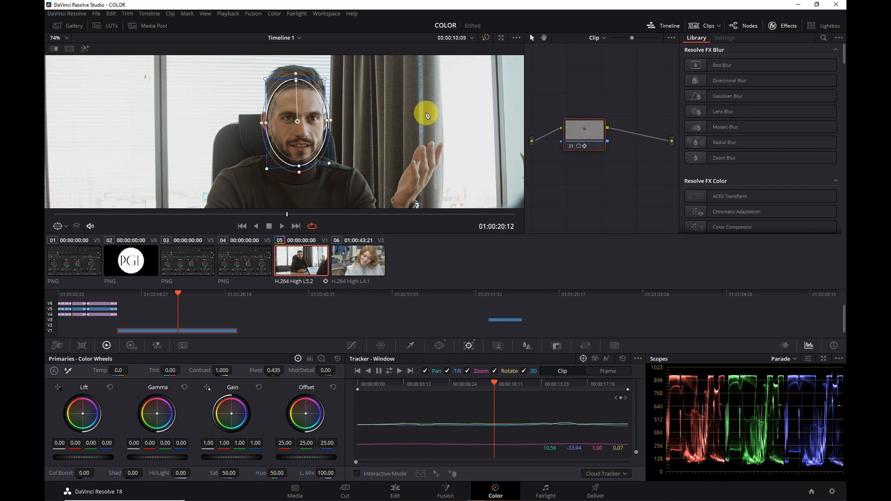
- Search the effects library for "jpeg" and apply the JPEG Damage effect to node 01
left_click(824, 38)
type("j")
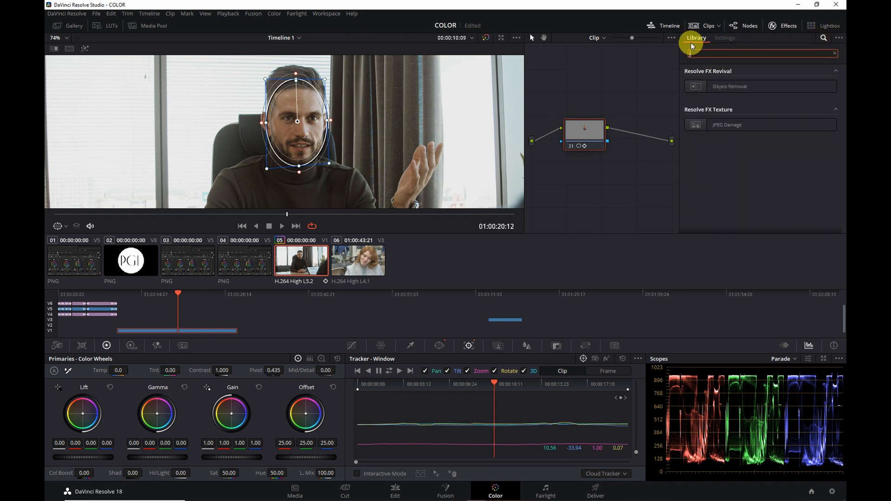
type("peg")
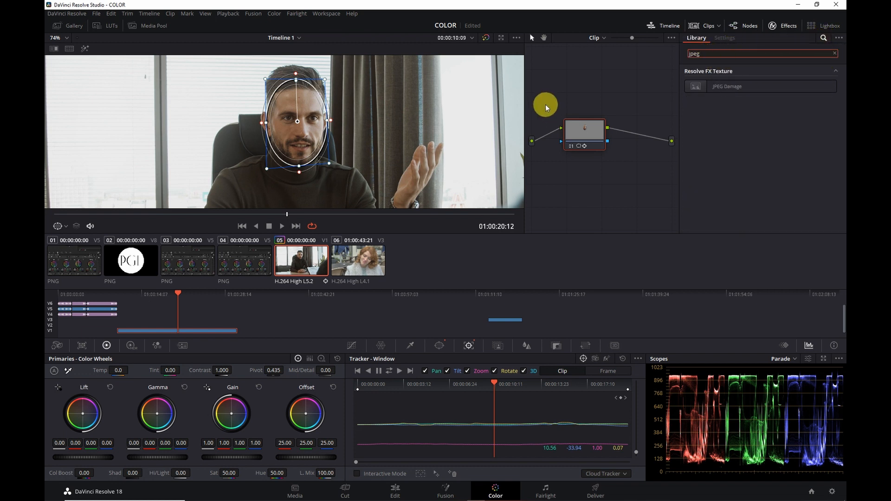
left_click(725, 88)
left_click_drag(725, 88, 586, 135)
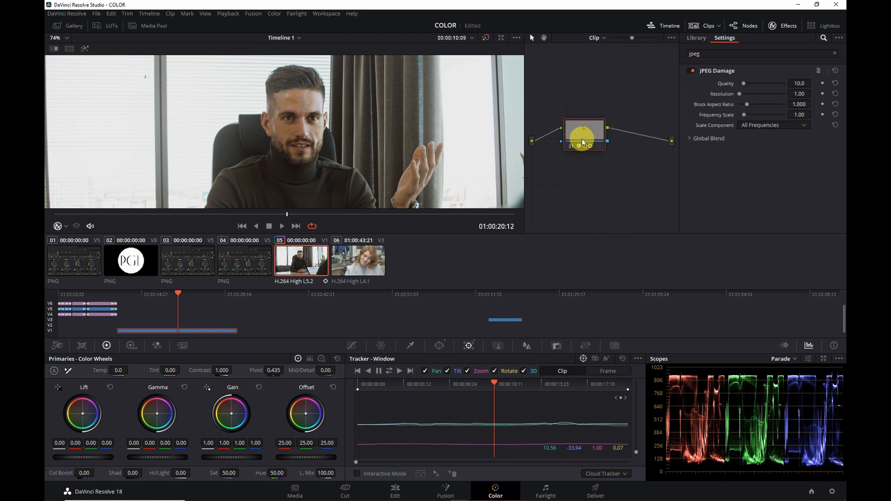
- Set the JPEG Damage quality to about 53.7 and its resolution to about 16.17 to pixelate the face
scroll(301, 126, "up", 4)
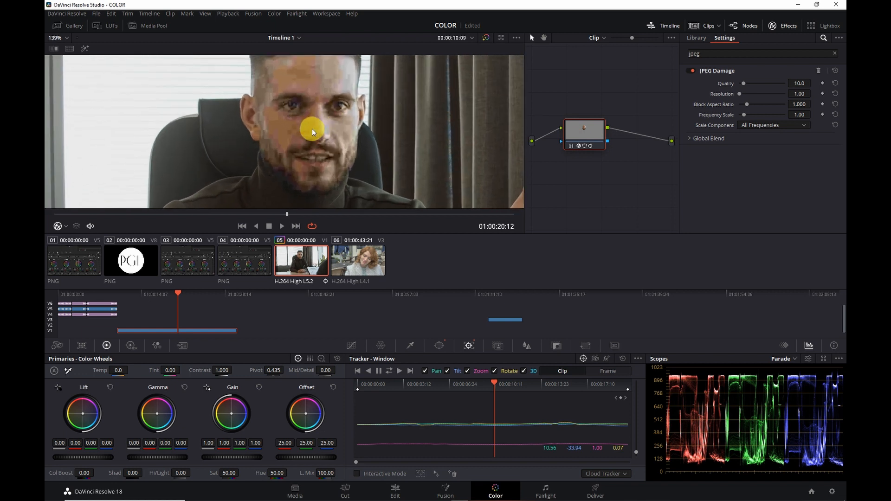
mouse_move(749, 86)
left_mouse_down()
mouse_move(765, 85)
mouse_move(722, 88)
mouse_move(764, 85)
mouse_move(740, 95)
mouse_move(763, 96)
left_mouse_up()
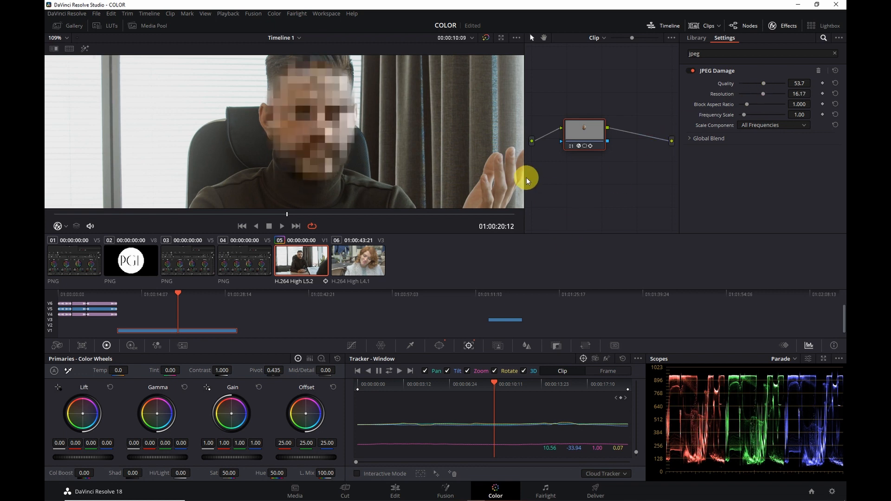
scroll(322, 152, "down", 4)
scroll(308, 157, "up", 2)
scroll(314, 155, "down", 2)
scroll(311, 158, "up", 1)
left_click_drag(321, 159, 385, 140)
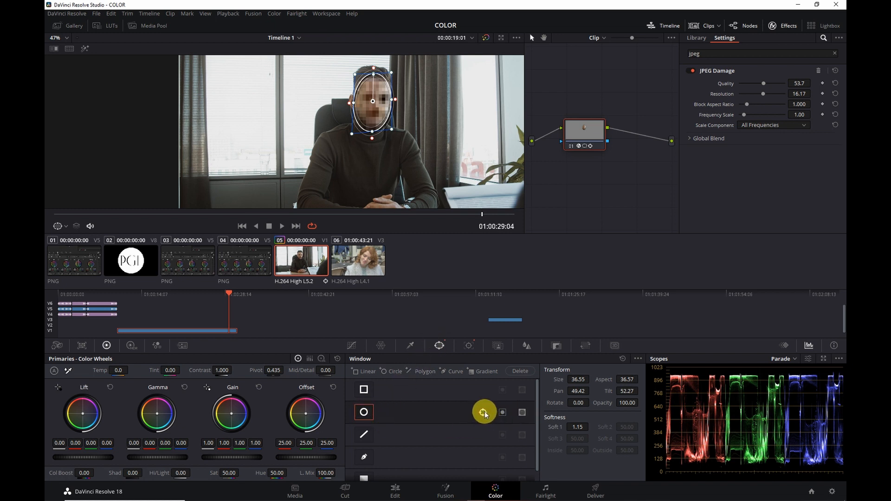
- Try inverting the circle window so everything except the face is pixelated, and switch the inversion back off
left_click(503, 413)
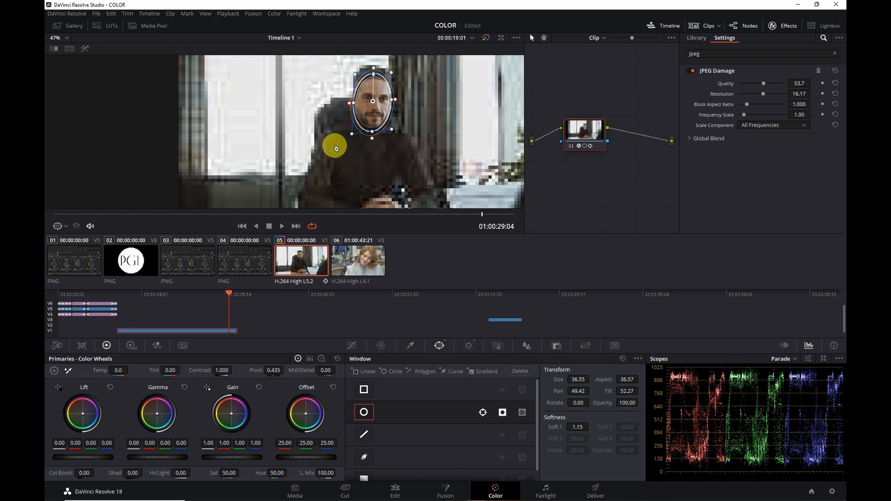
left_click(503, 414)
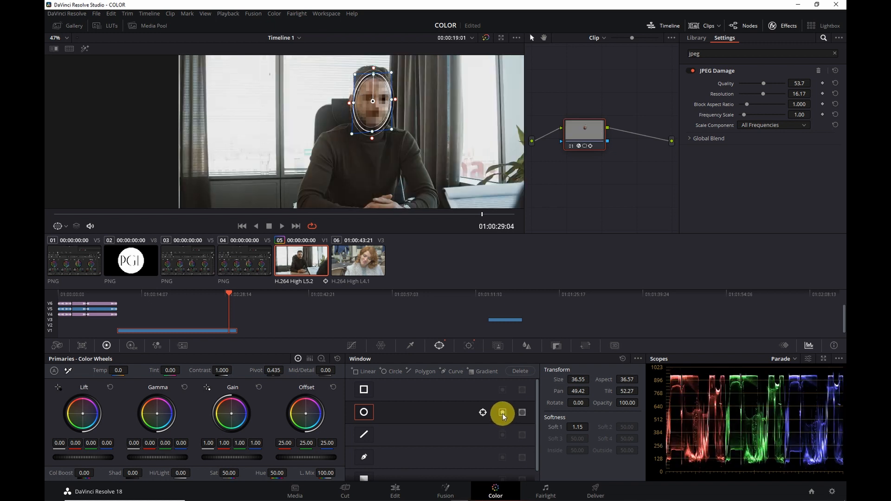
left_click(503, 414)
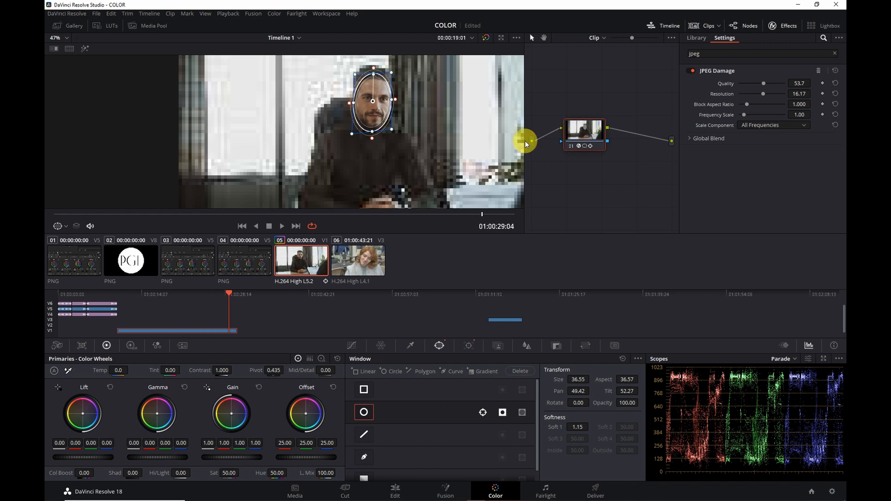
left_click(85, 49)
left_click(82, 47)
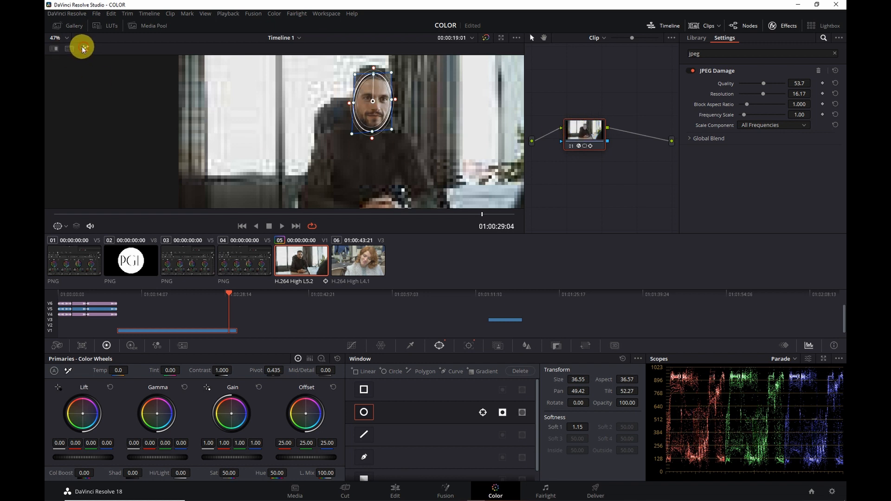
left_click(502, 412)
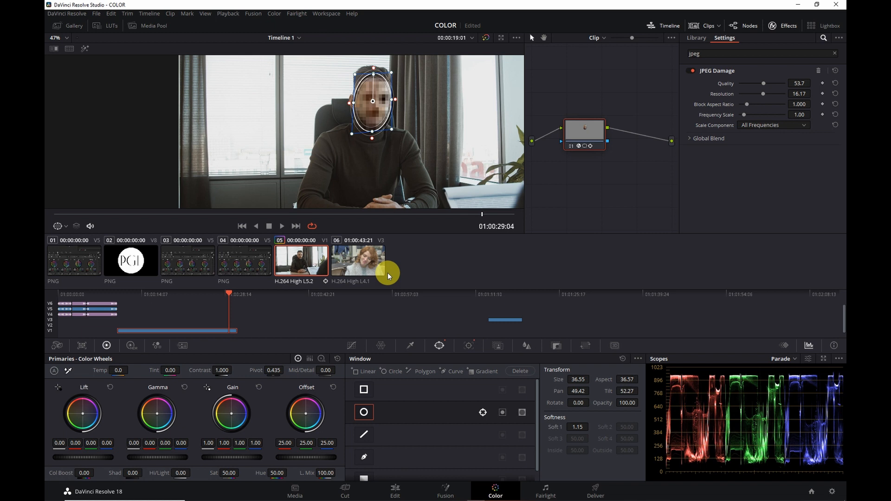